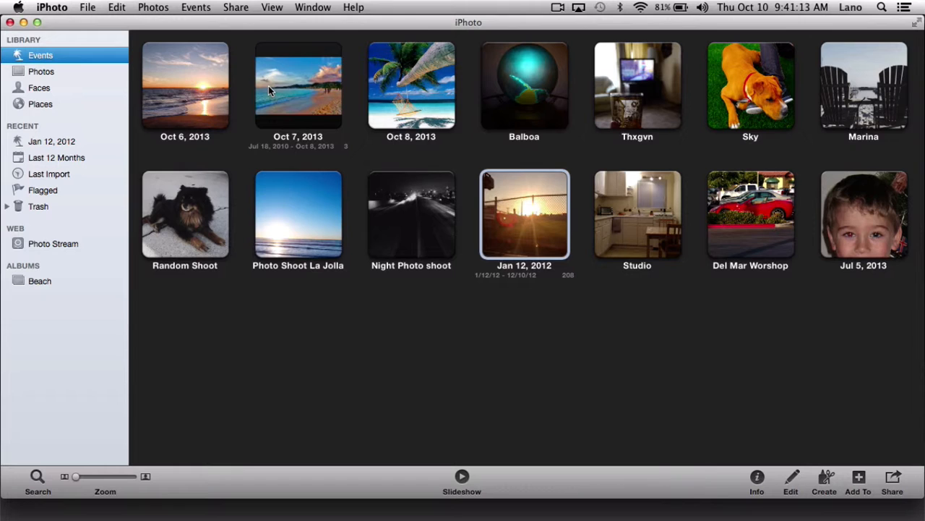
- Create a new album named Beach Vacation
click(162, 38)
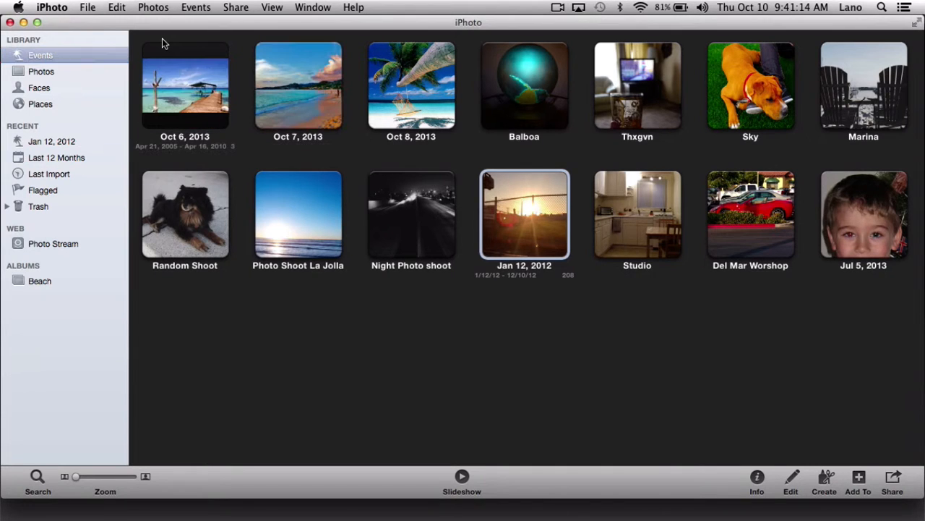
click(89, 10)
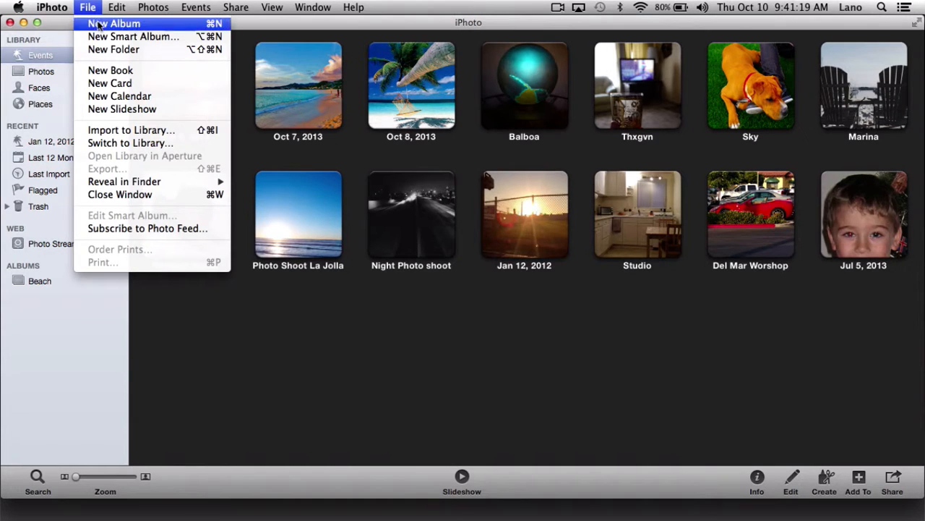
click(100, 26)
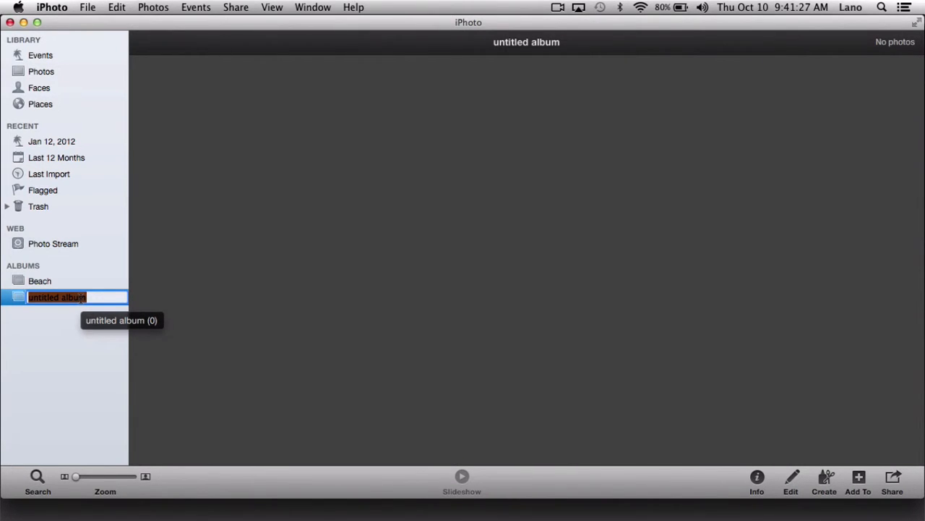
text(Beach V)
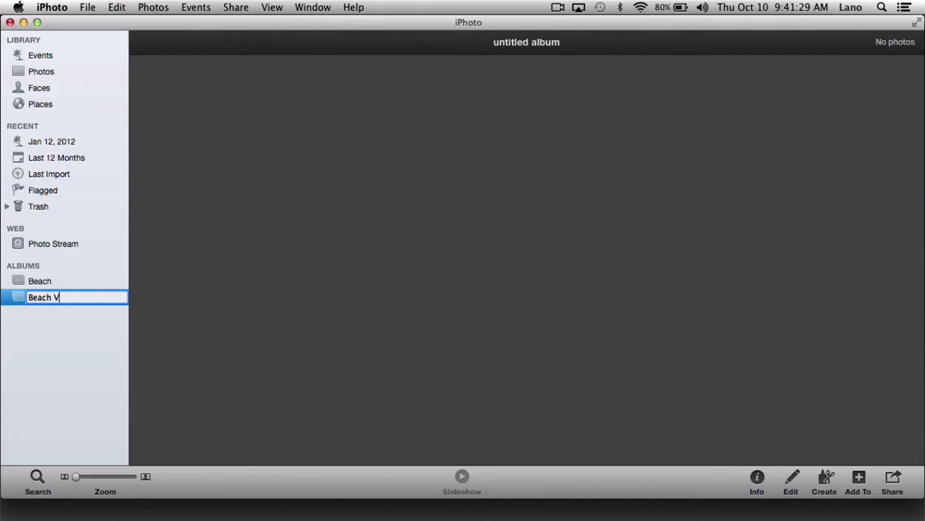
text(acation)
key(Return)
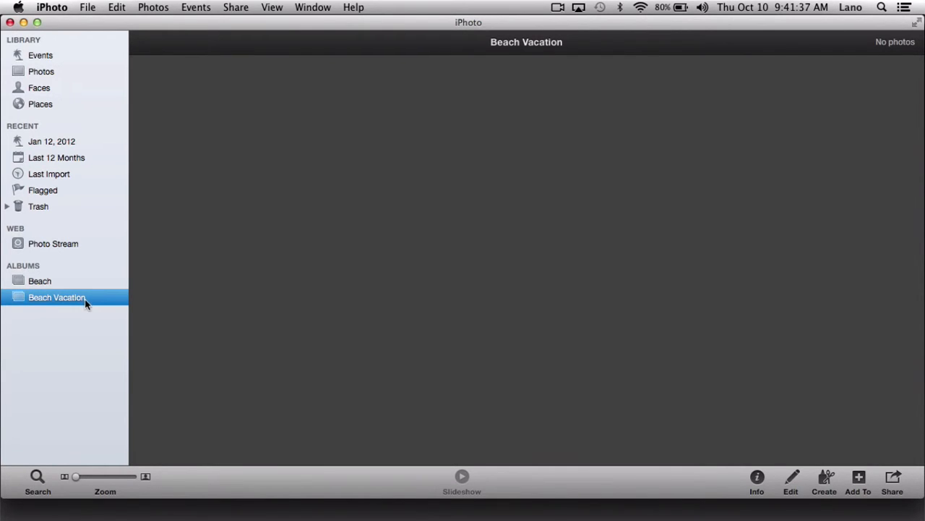
- Add all three photos of the Oct 6, 2013 event to the Beach Vacation album
click(39, 58)
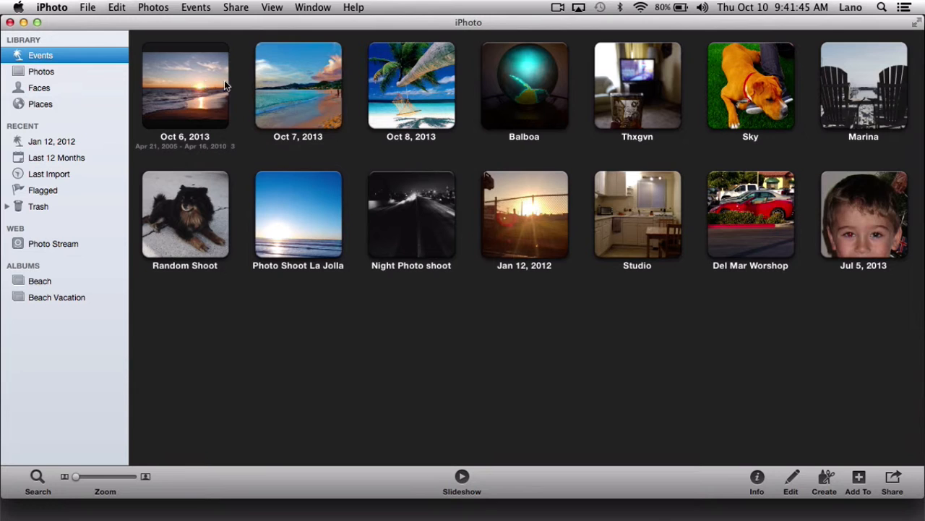
double_click(186, 84)
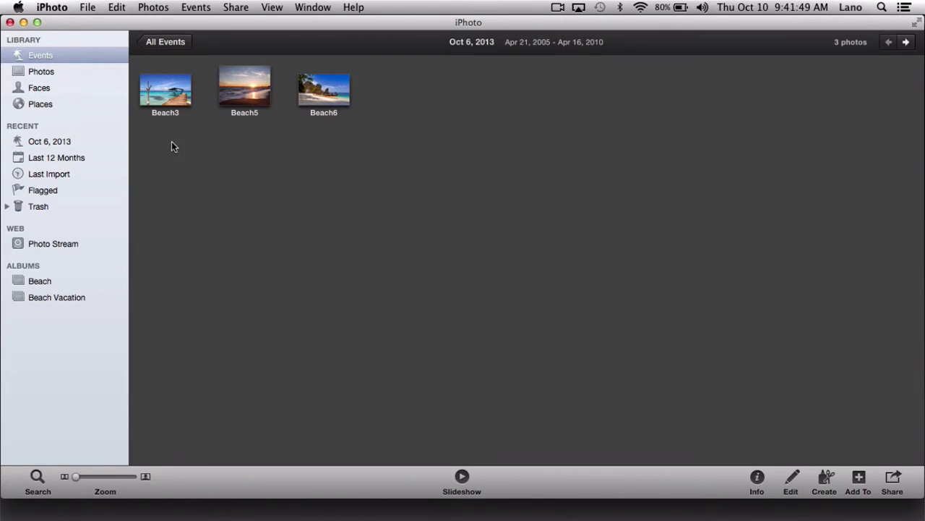
drag(168, 129, 78, 297)
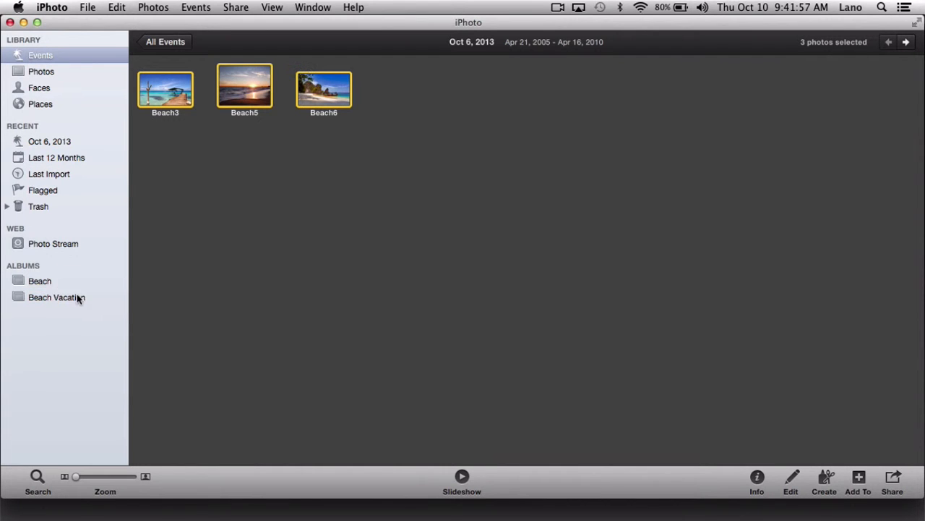
- Add all three photos of the Oct 7, 2013 event to the Beach Vacation album
click(161, 43)
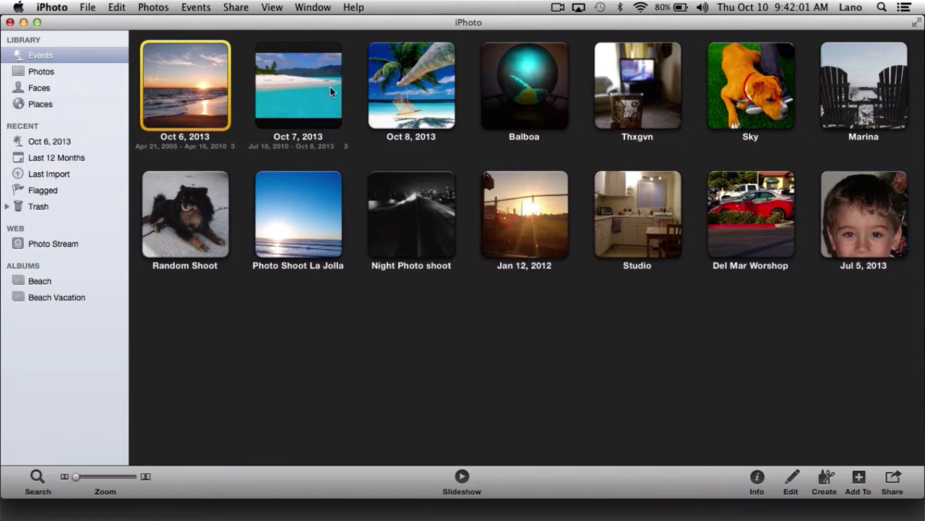
mouse_move(300, 85)
mouse_down()
mouse_move(272, 127)
mouse_move(299, 90)
mouse_up()
double_click(299, 90)
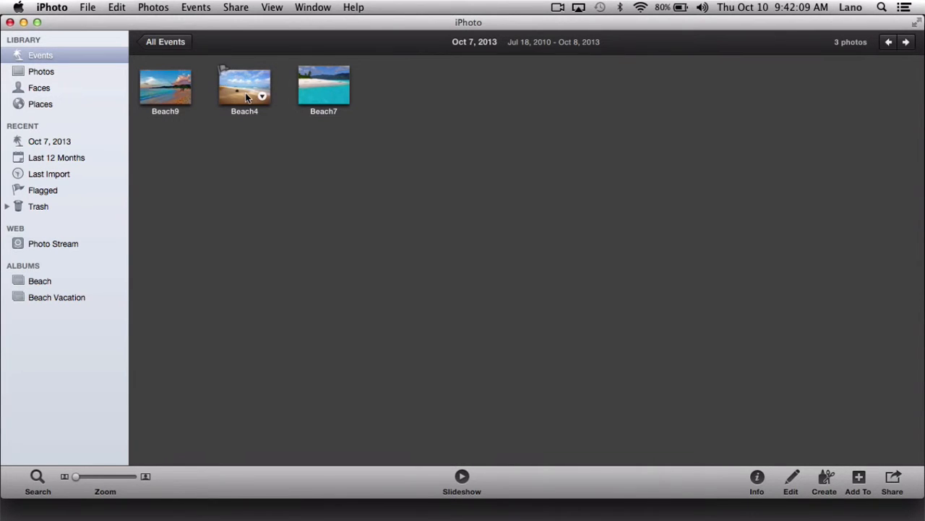
click(169, 91)
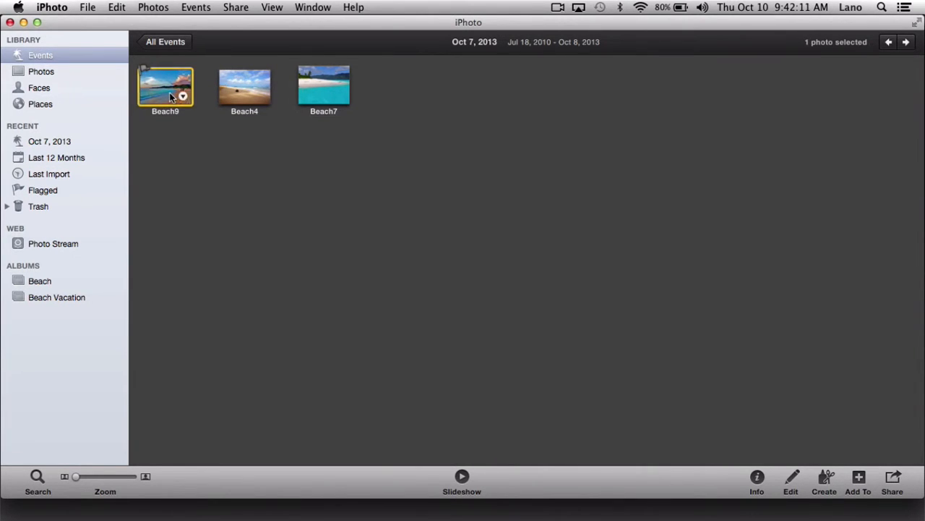
super+click(326, 74)
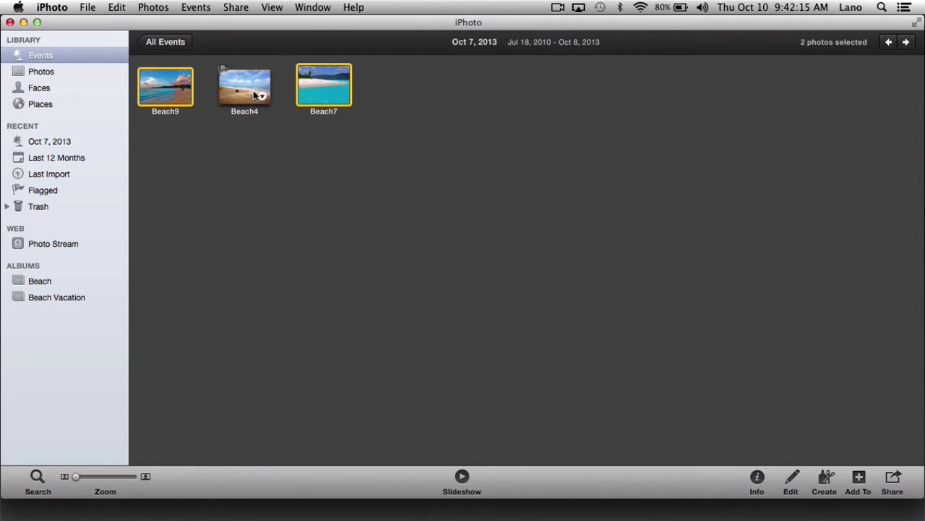
double_click(155, 130)
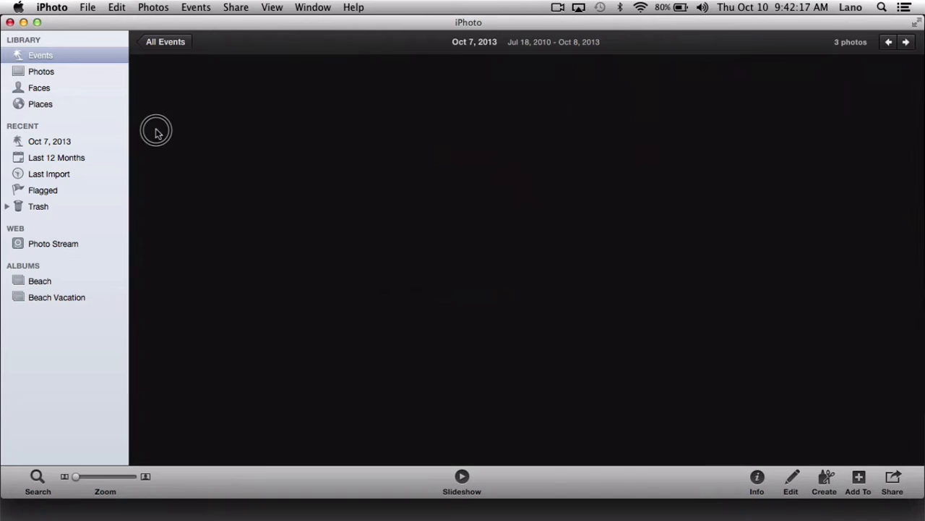
double_click(298, 89)
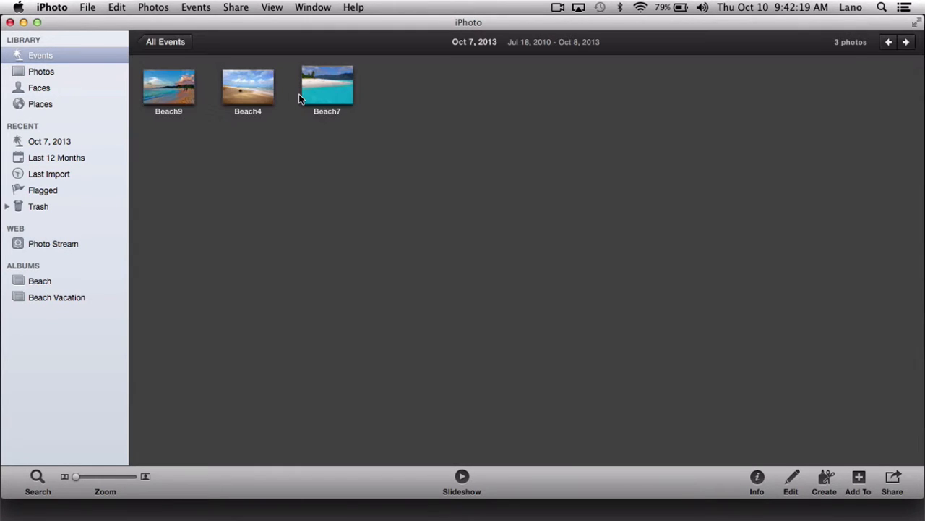
drag(172, 139, 83, 303)
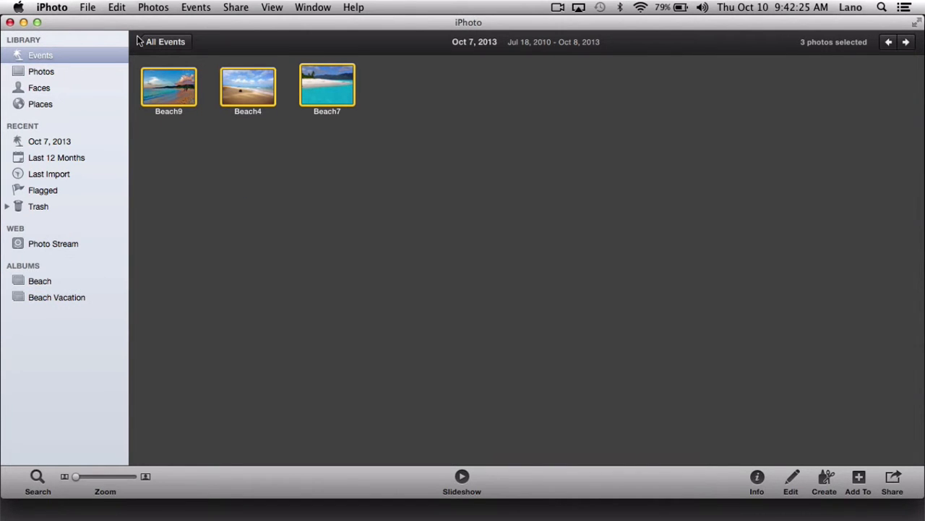
- Add all three photos of the Oct 8, 2013 event to the Beach Vacation album and return to all events
click(162, 42)
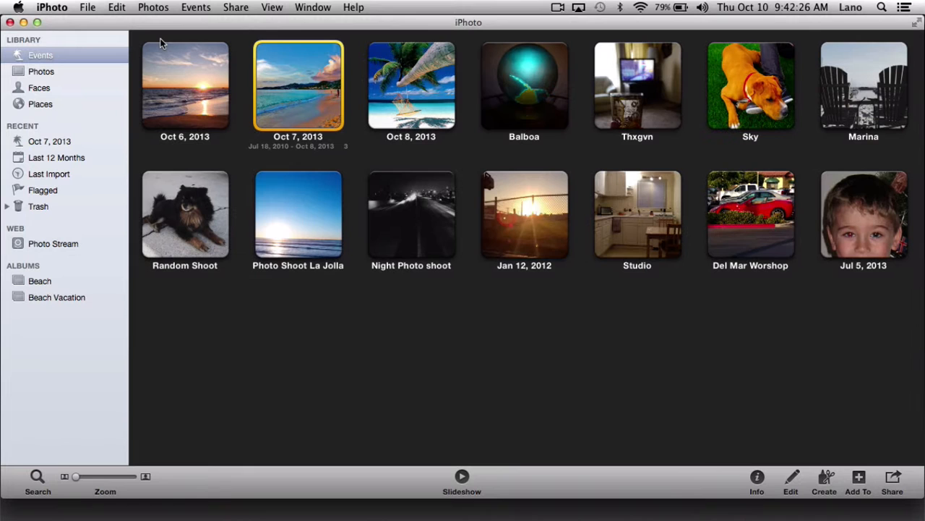
double_click(441, 86)
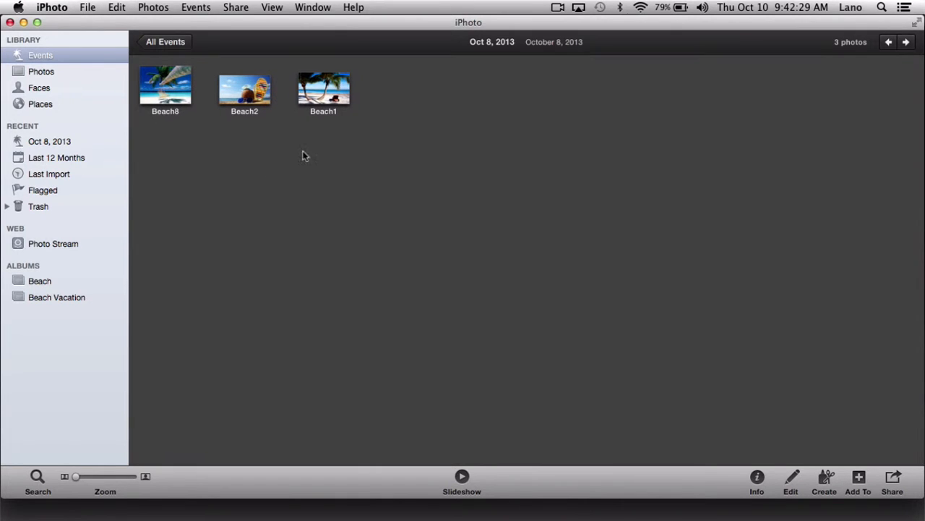
drag(167, 137, 67, 296)
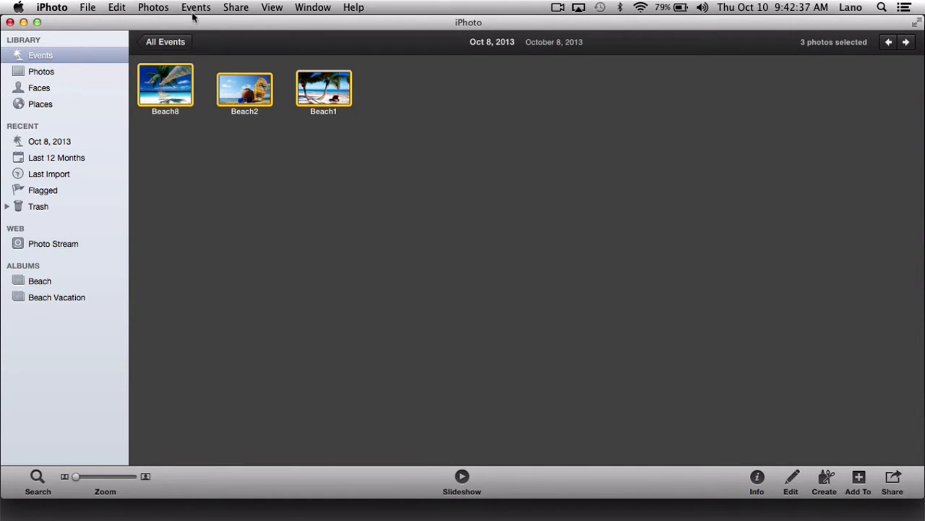
click(173, 44)
- Create a slideshow from the Beach Vacation album and apply the Ken Burns theme
click(62, 302)
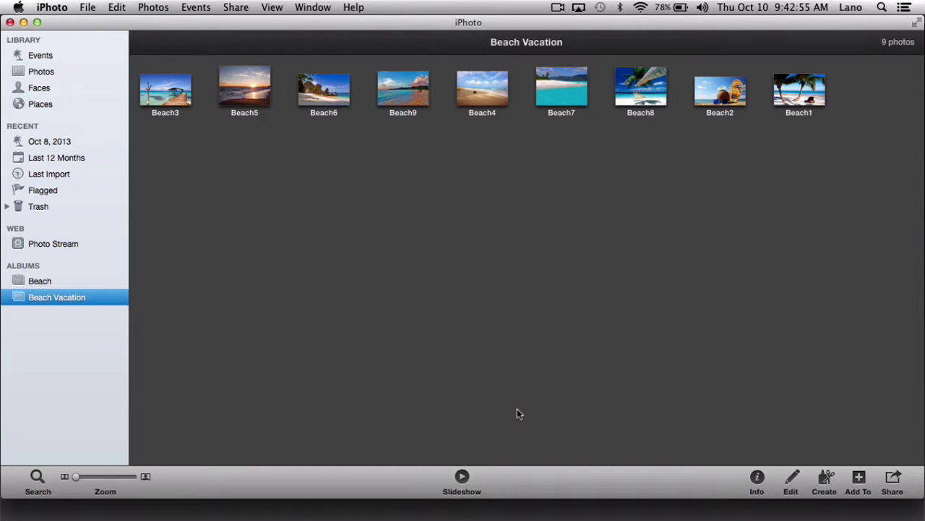
click(825, 482)
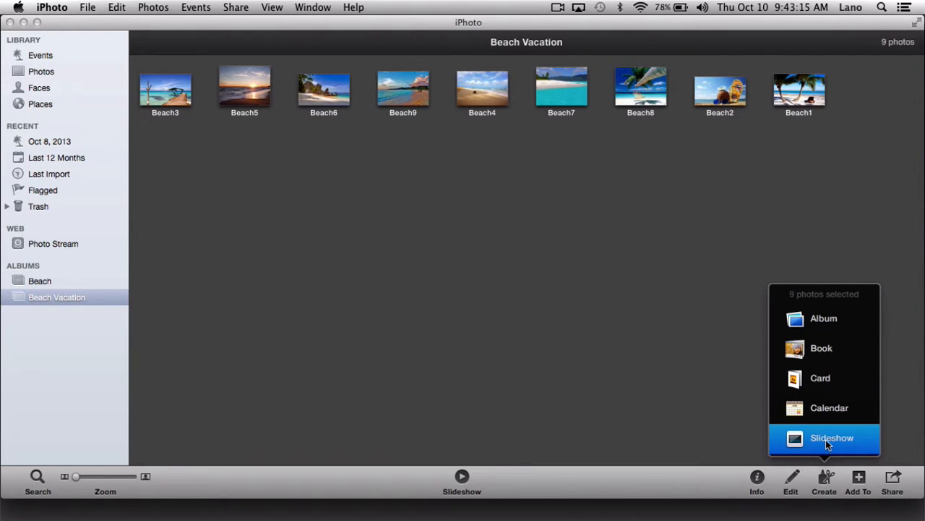
click(829, 441)
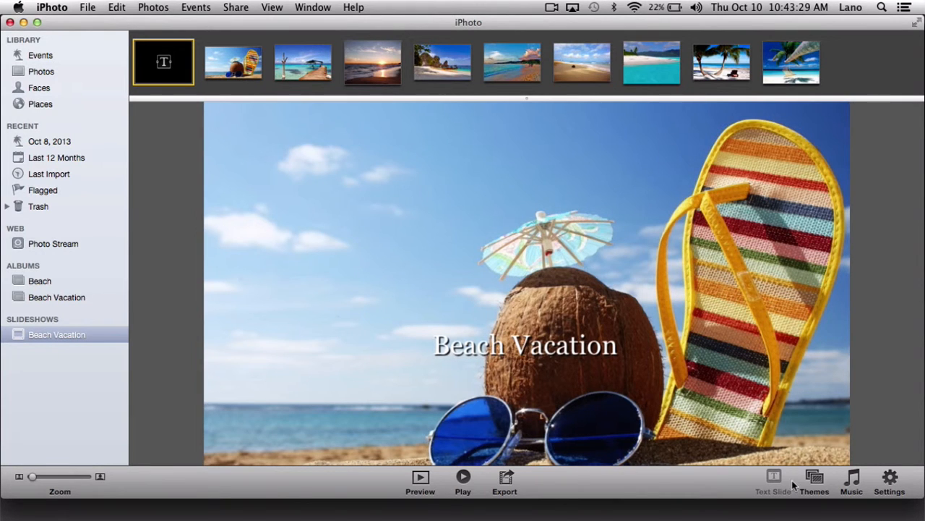
click(823, 482)
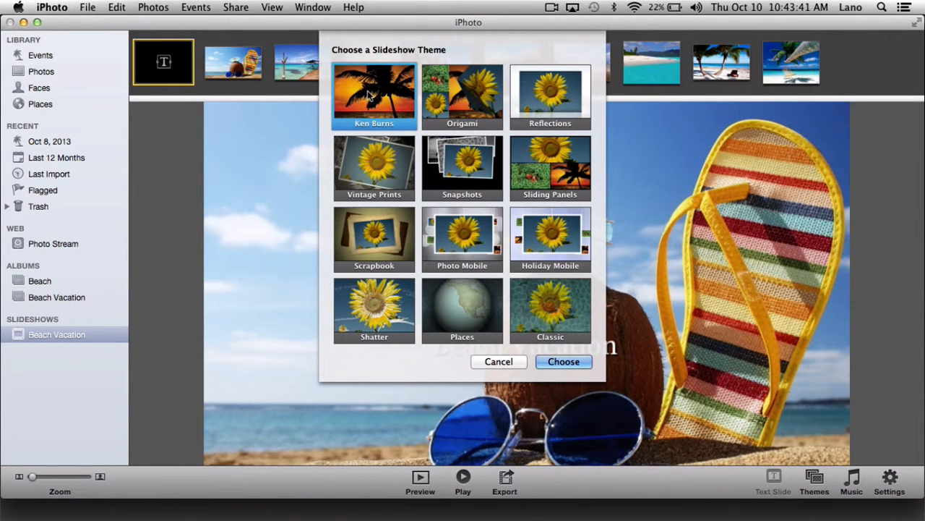
click(573, 364)
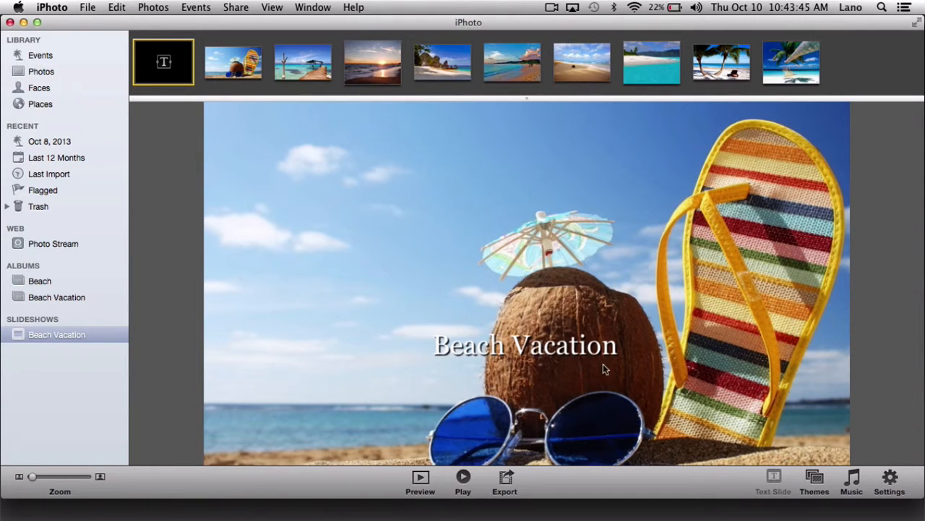
- Sample the Theme Music song Hey Now and choose it as the slideshow's music
click(852, 481)
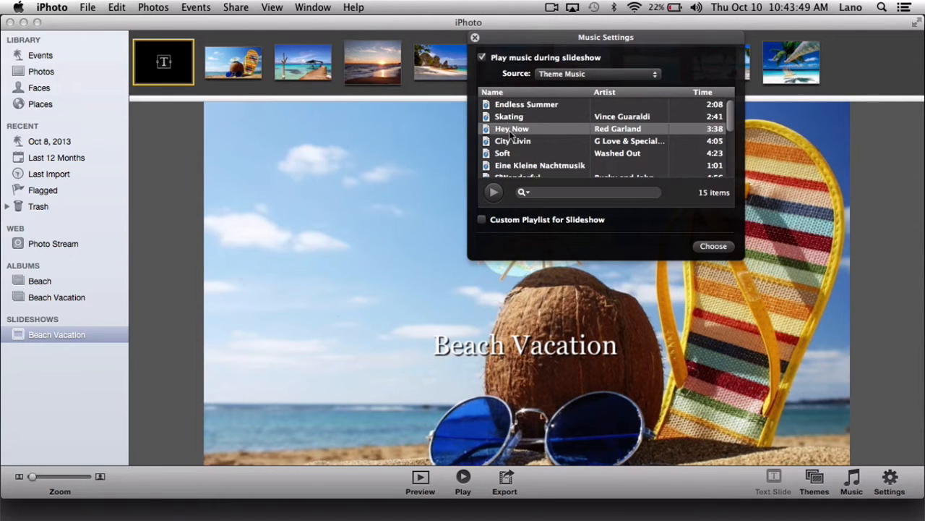
click(566, 76)
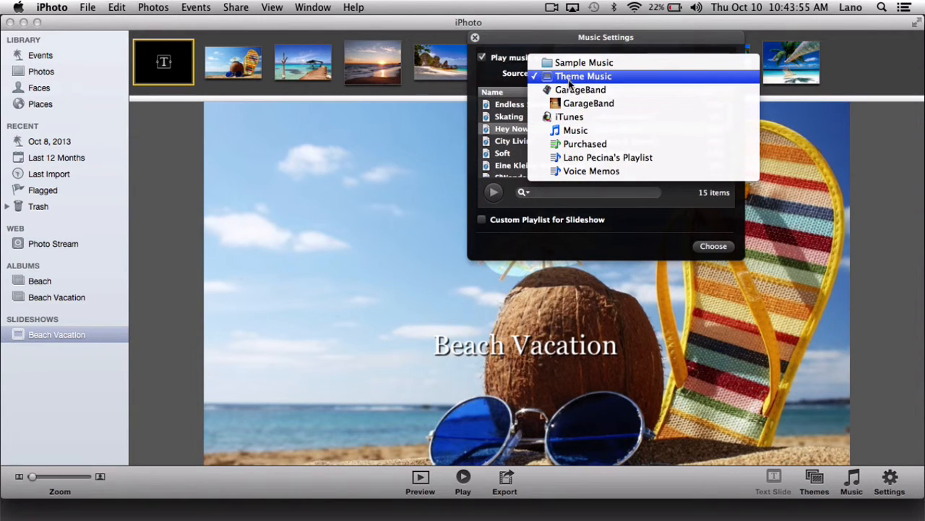
click(568, 80)
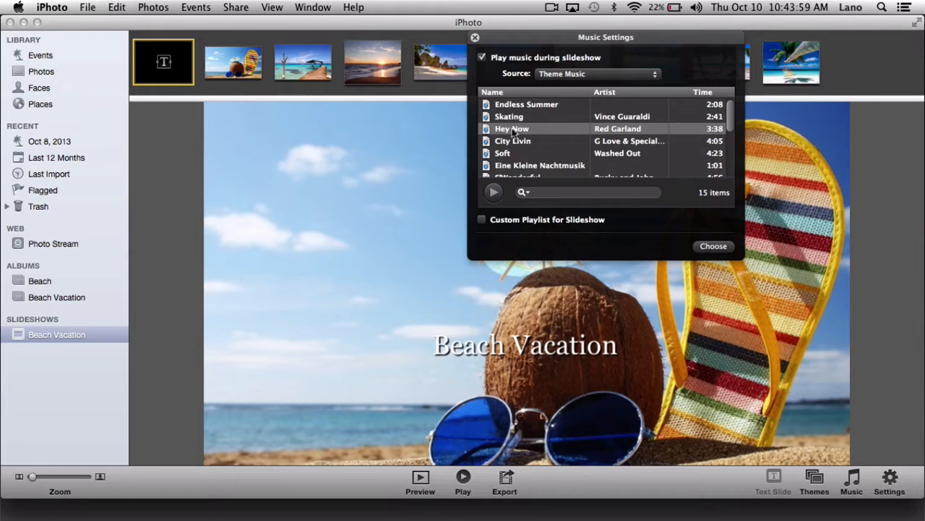
click(496, 192)
click(495, 193)
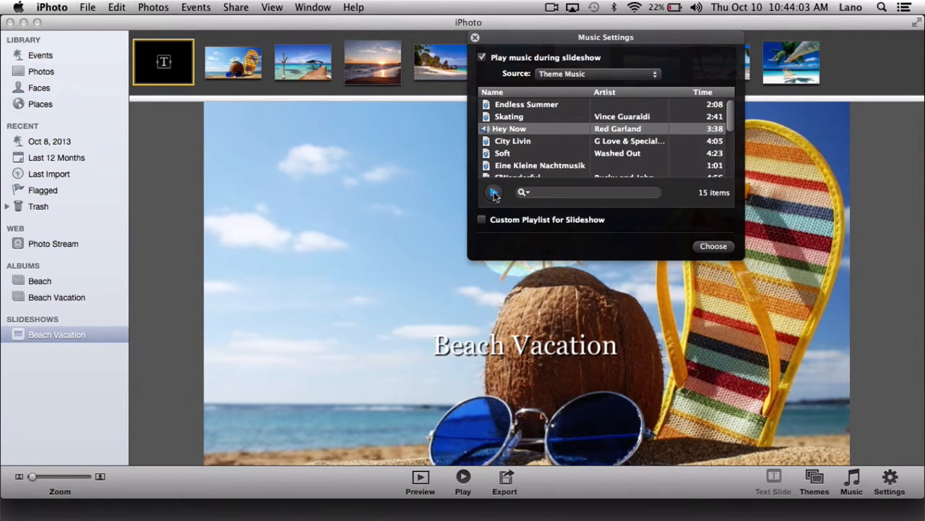
click(713, 247)
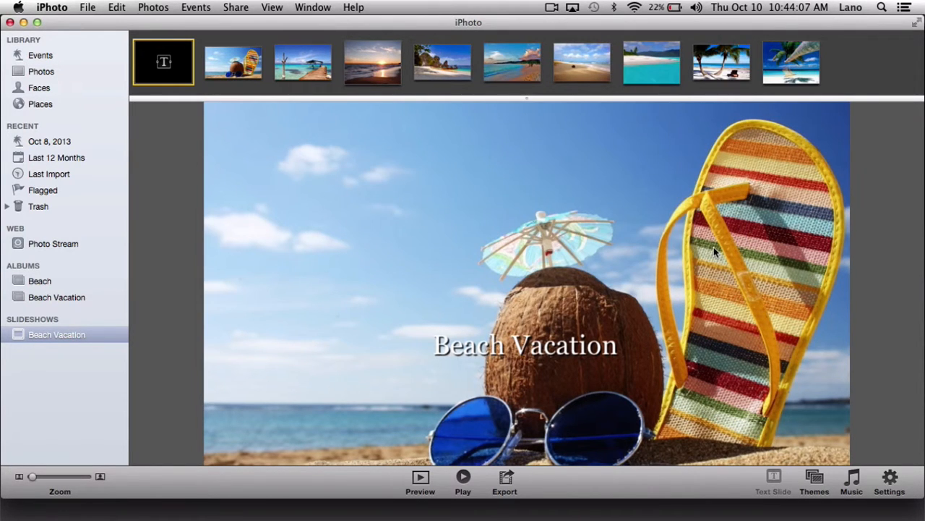
- Review the slideshow settings for all slides, then preview the slideshow briefly
click(893, 482)
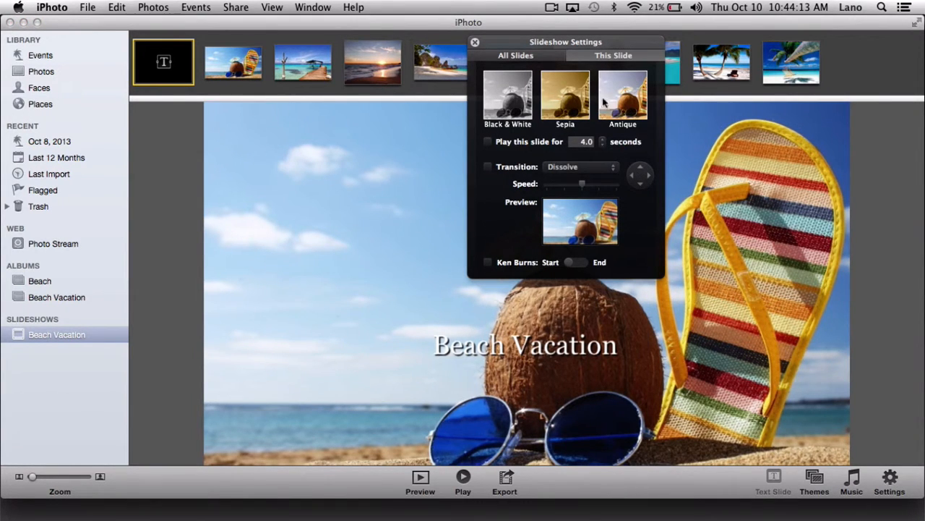
click(519, 58)
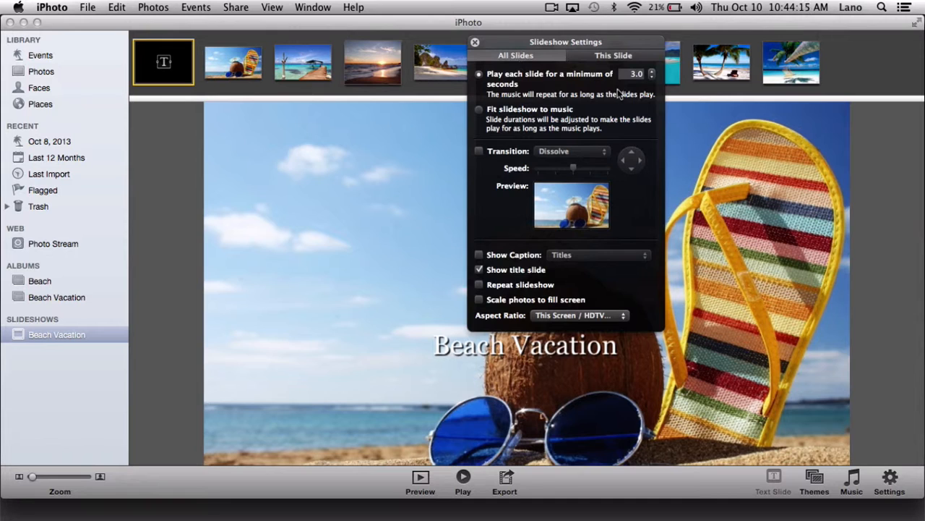
click(475, 42)
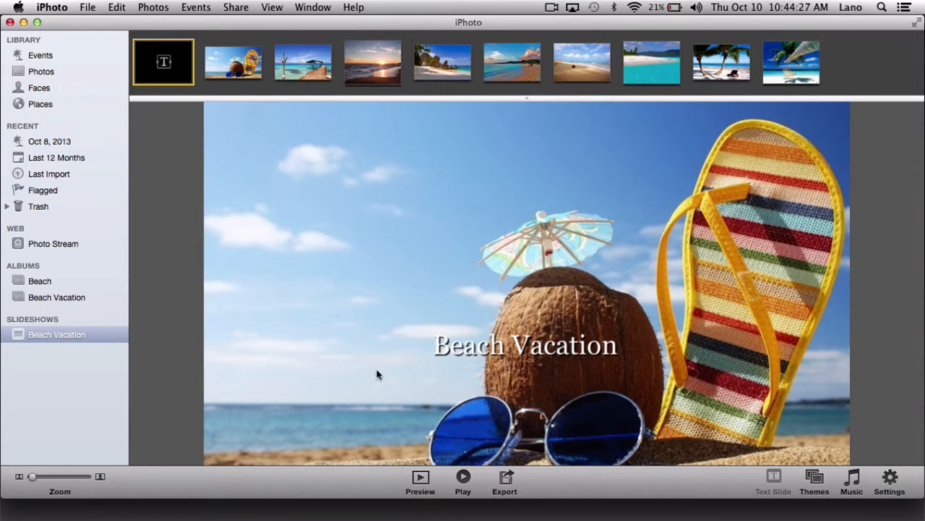
click(422, 479)
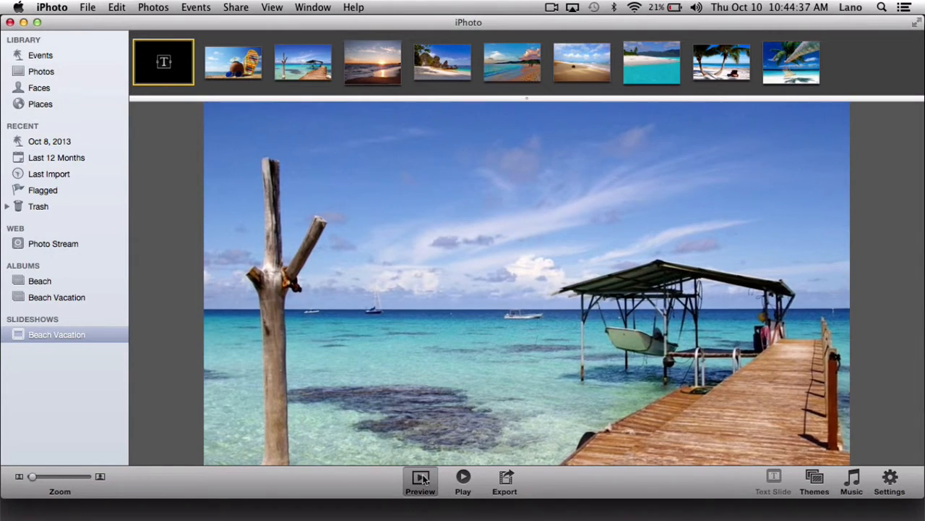
click(421, 479)
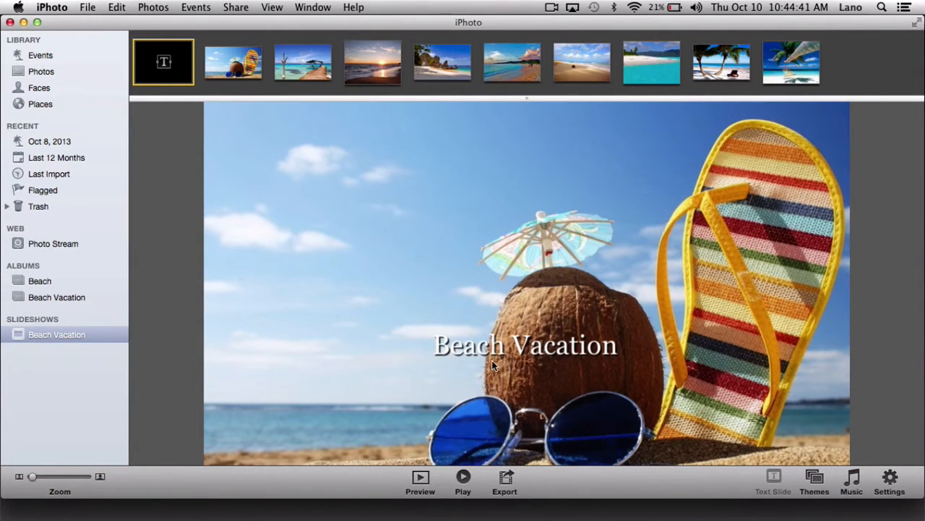
- Export the slideshow as a movie in the Large 960x540 size to the Desktop
click(507, 478)
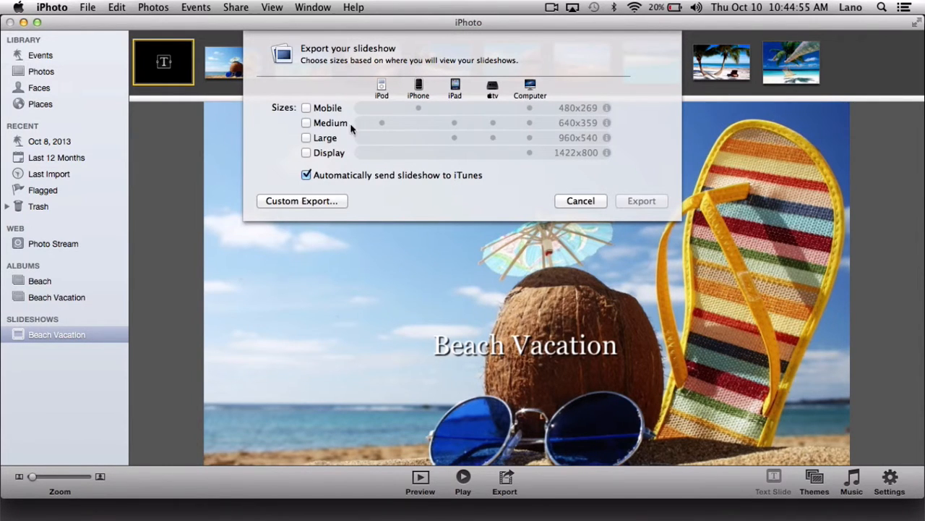
click(307, 139)
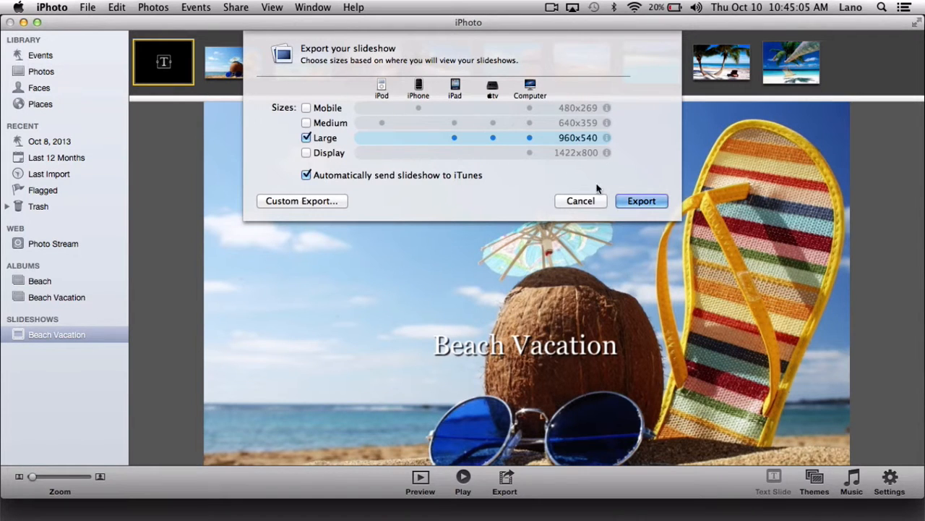
click(642, 202)
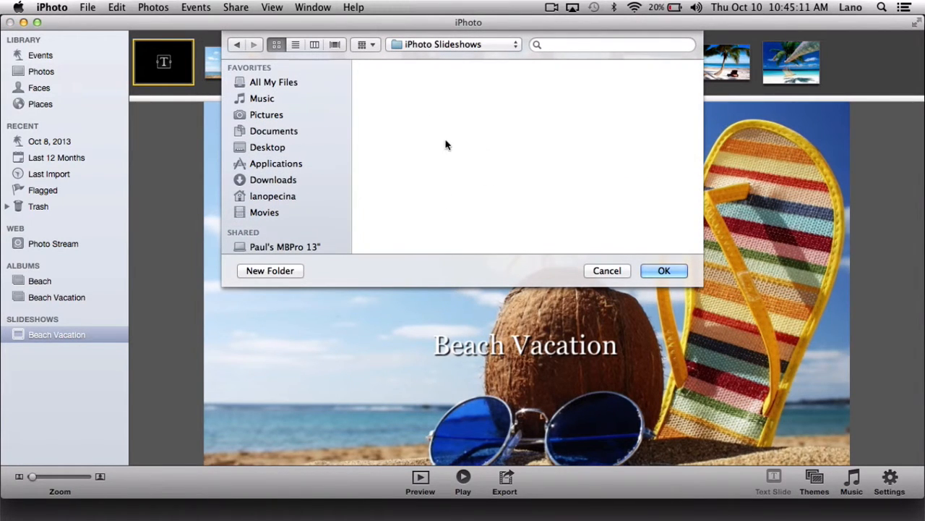
click(275, 150)
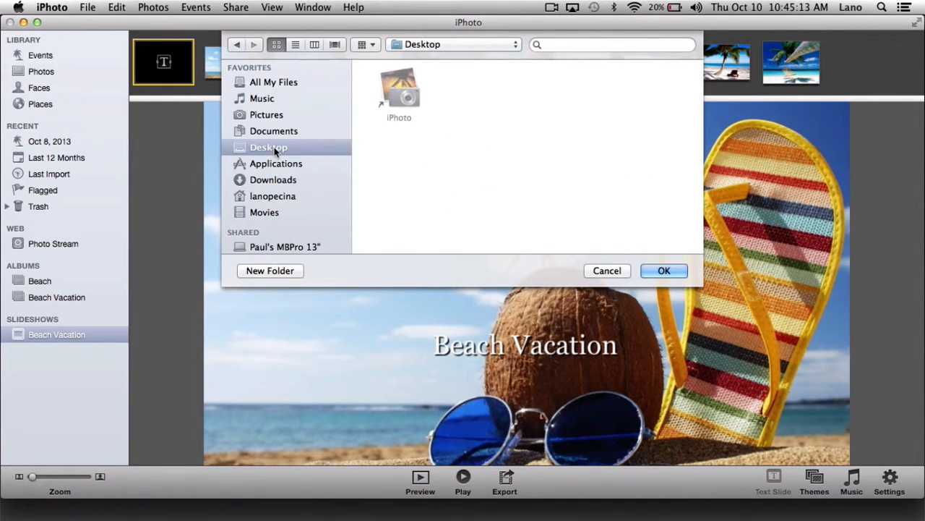
click(666, 271)
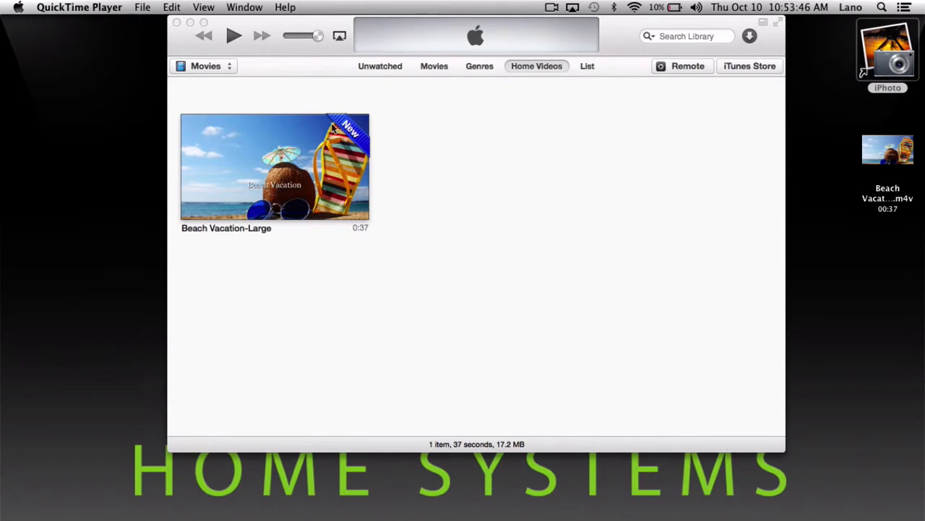
- Play the exported Beach Vacation-Large video in iTunes and pause it after a few seconds
click(287, 176)
click(277, 166)
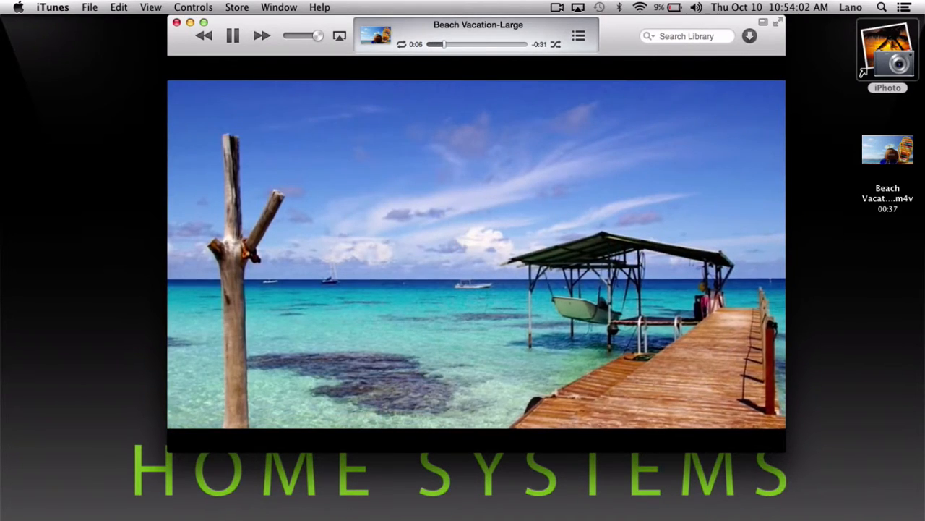
key(space)
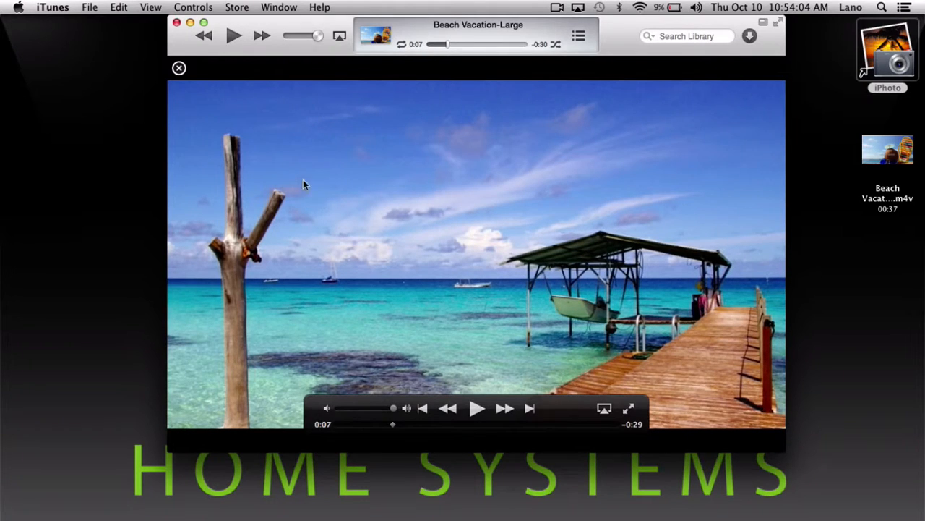